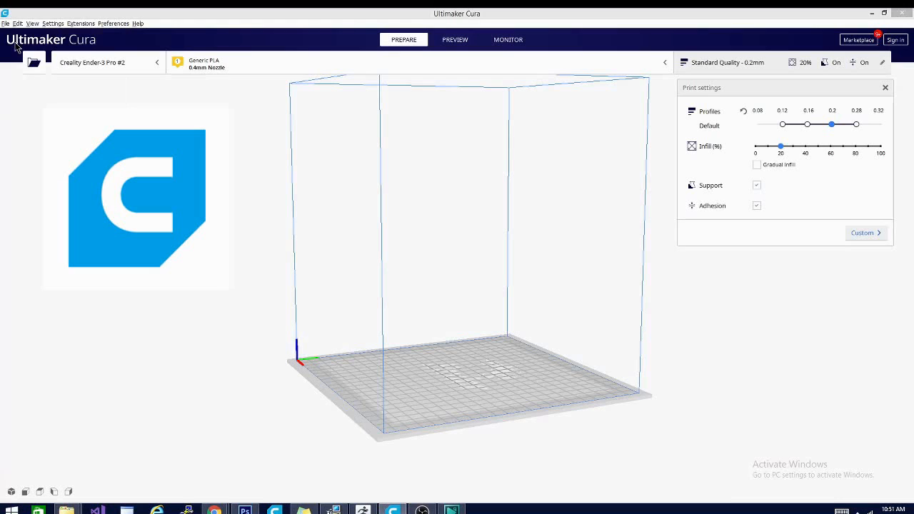
Open the Vise_Handle STL model from the PETG vise folder
key("ctrl+o")
left_click(128, 127)
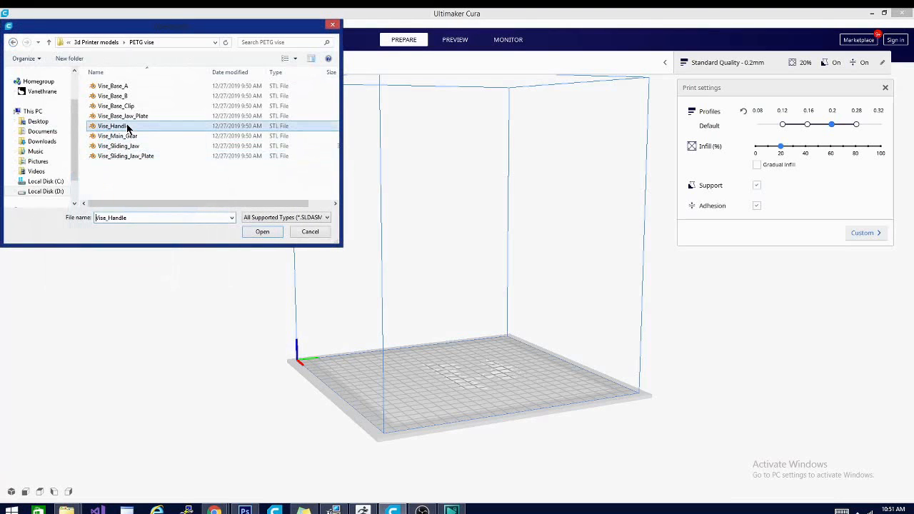
left_click(277, 233)
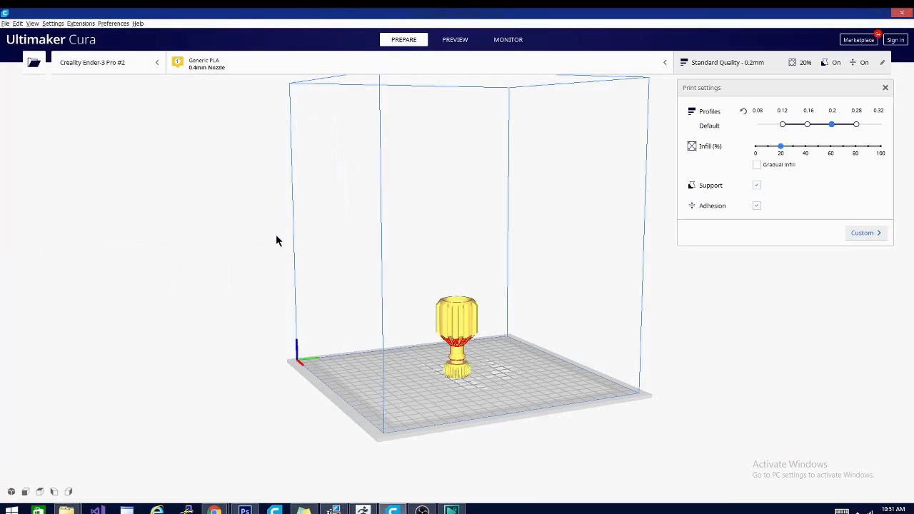
Show the custom print settings and collapse the categories from Quality through Speed and the one below it
left_click(853, 237)
left_click(868, 147)
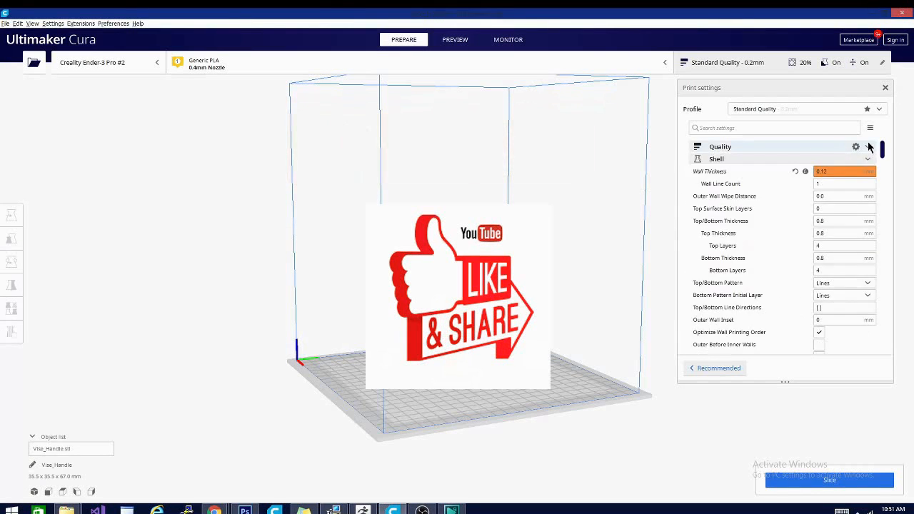
left_click(867, 158)
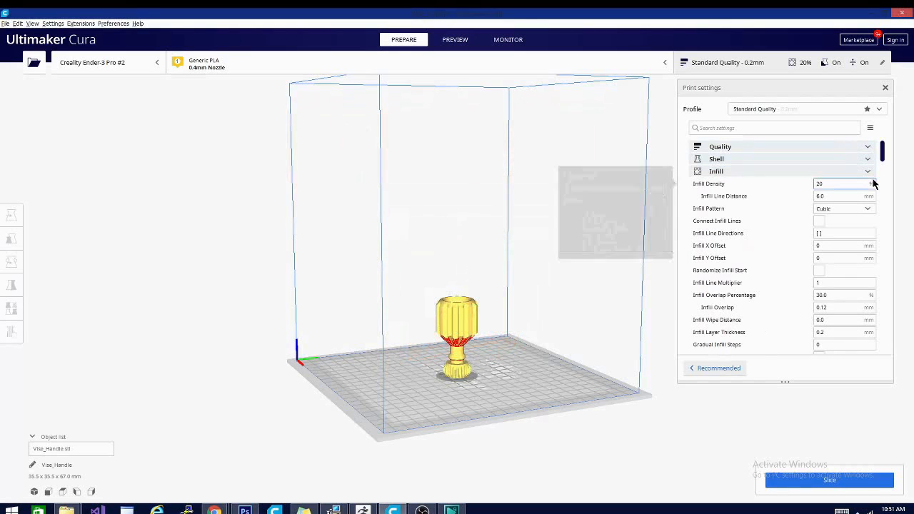
left_click(867, 173)
left_click(865, 183)
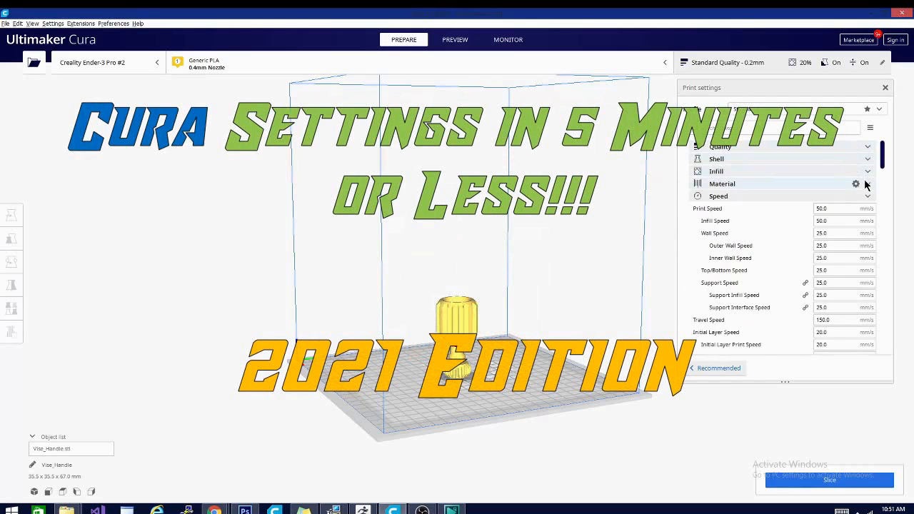
left_click(868, 197)
left_click(868, 208)
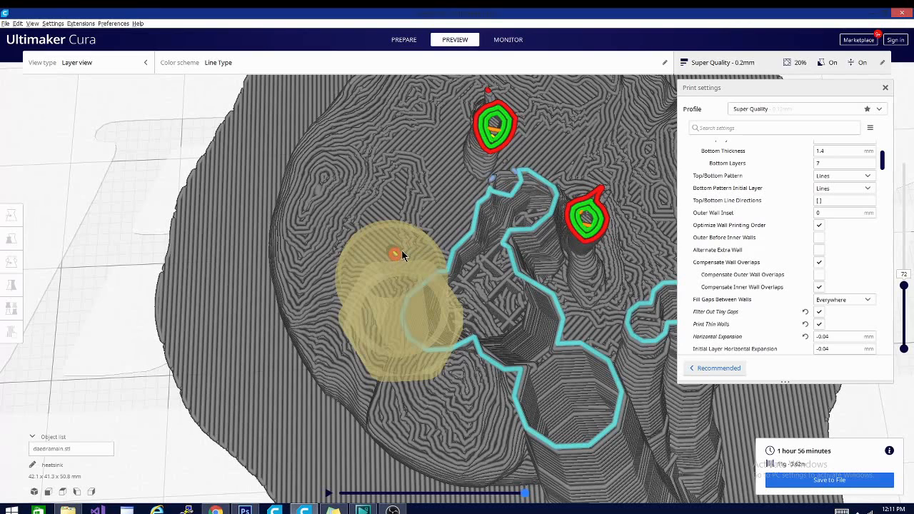
Disable Filter Out Tiny Gaps and Print Thin Walls in the Shell settings
left_click(818, 287)
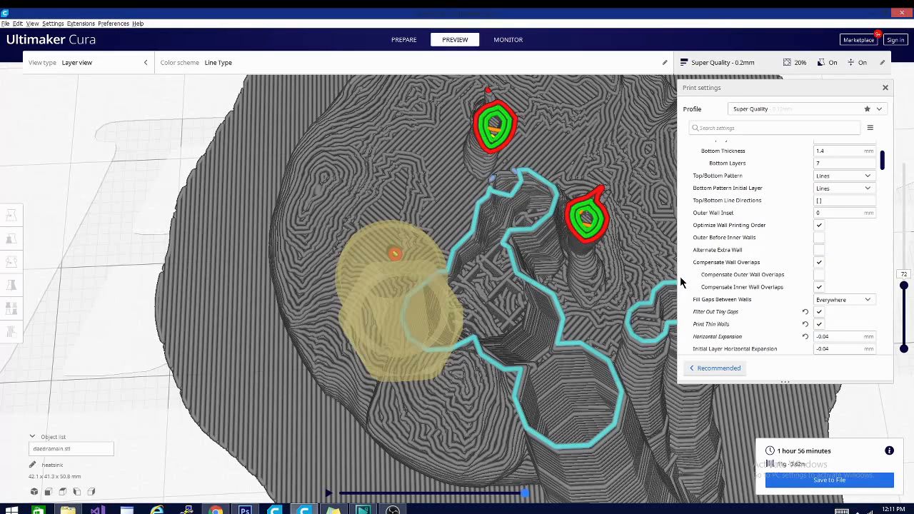
mouse_move(725, 312)
mouse_move(704, 348)
mouse_move(821, 326)
left_click(819, 313)
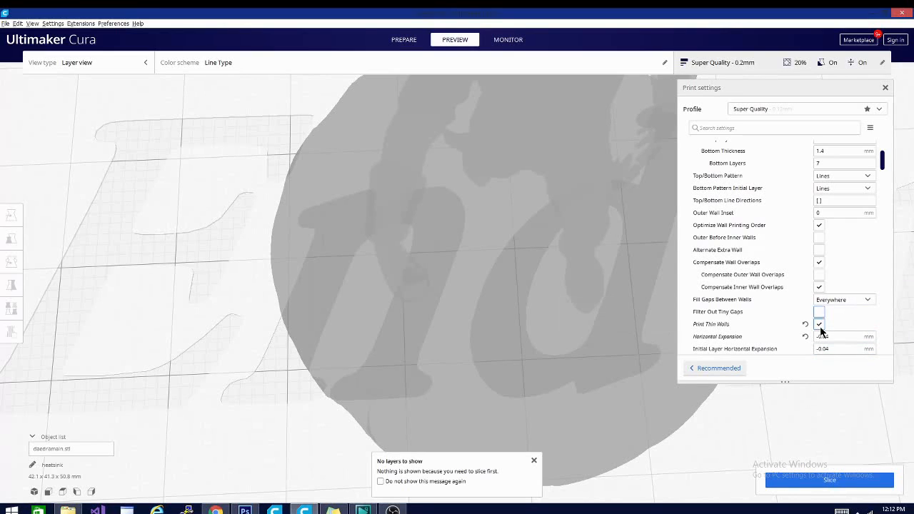
left_click(819, 325)
Set Fill Gaps Between Walls to Nowhere and slice the figurine
left_click(868, 300)
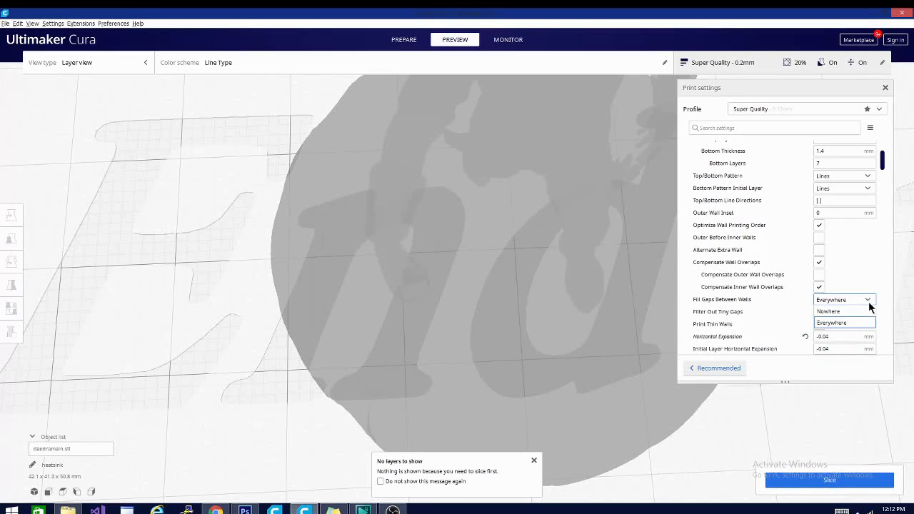
left_click(828, 311)
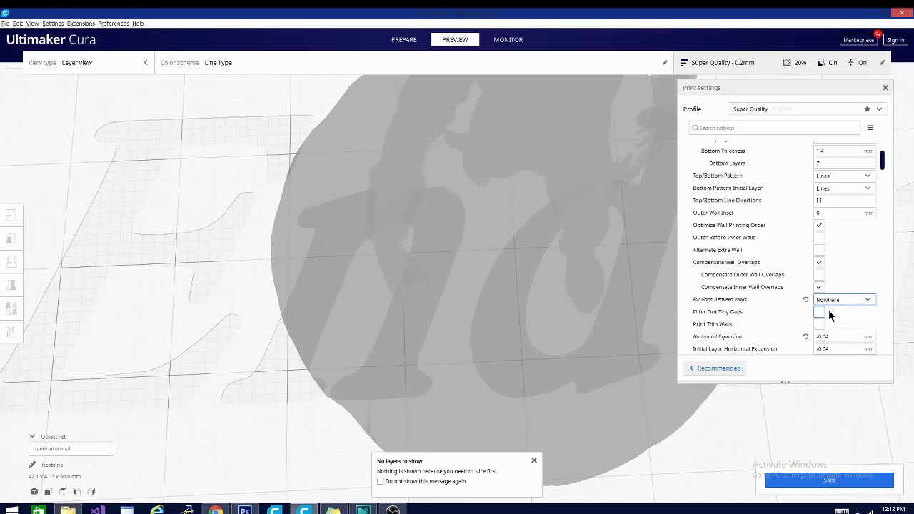
left_click(814, 486)
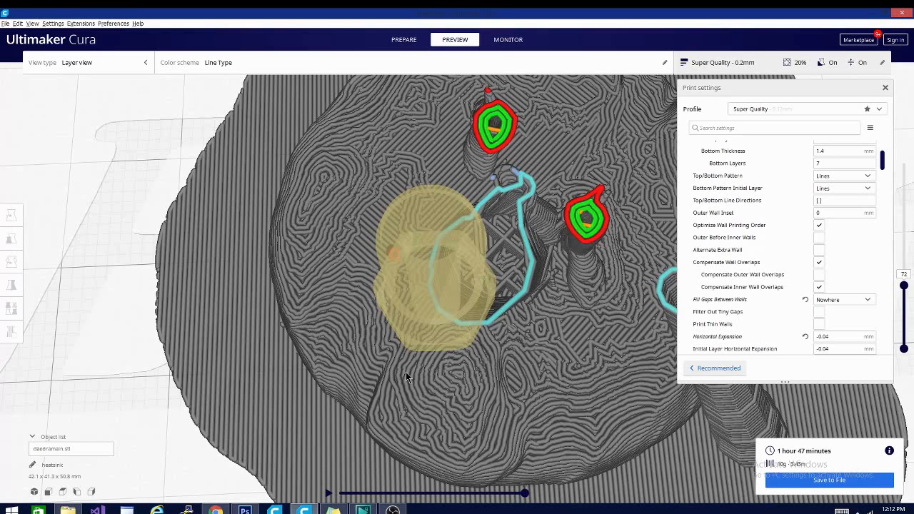
Zoom out to the whole figurine and display its sliced layers up to the topmost, layer 243
right_click_drag(410, 371, 530, 322)
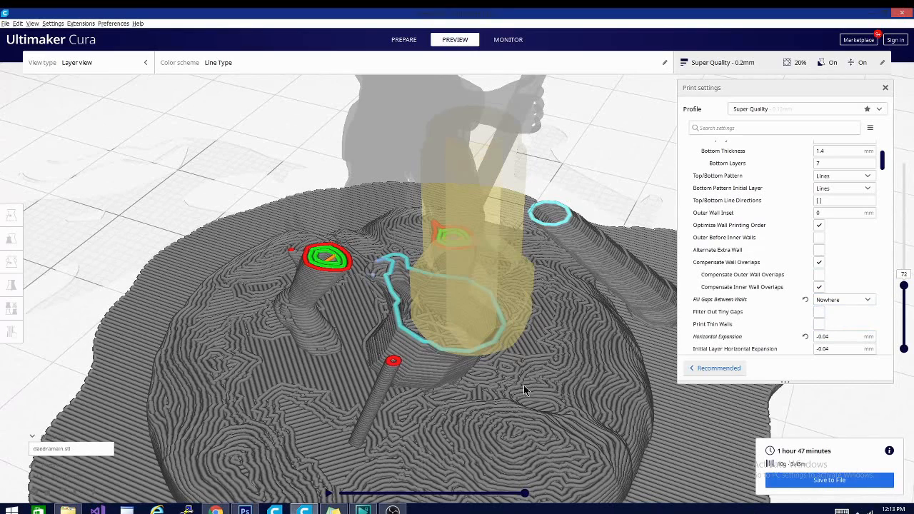
scroll(430, 349, "down", 8)
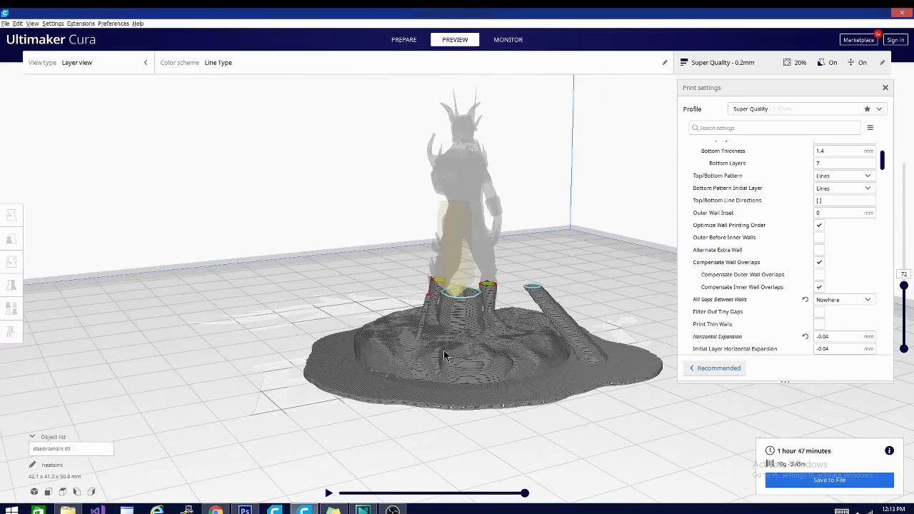
left_click_drag(904, 285, 905, 161)
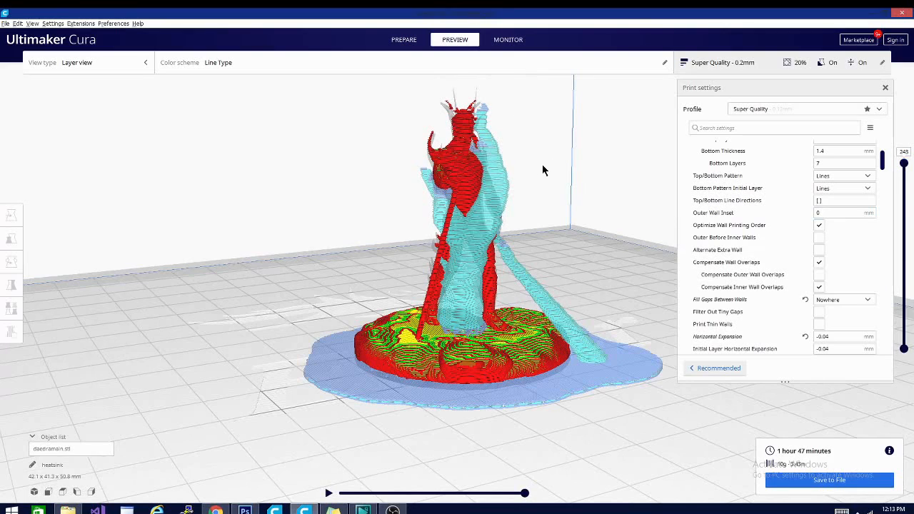
Examine the sliced figurine's back, crown spikes and staff up close from several angles
right_click_drag(542, 164, 423, 158)
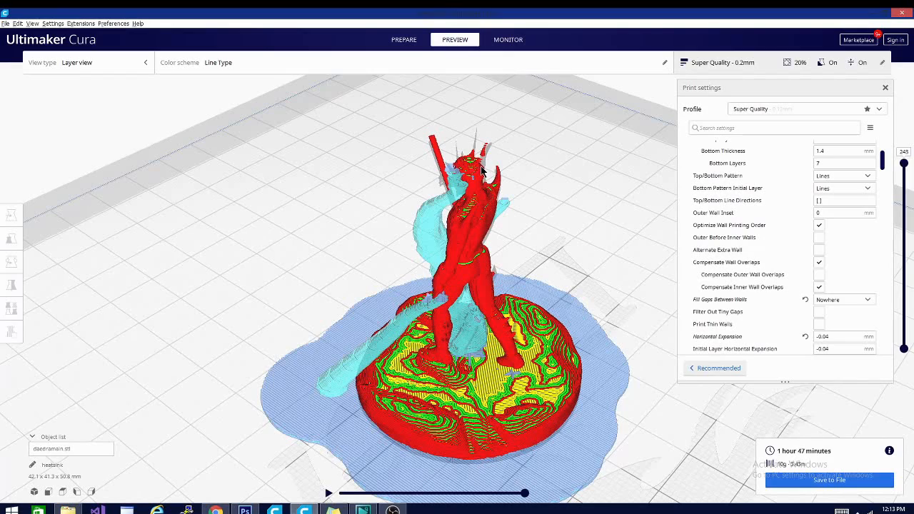
scroll(482, 165, "down", 3)
scroll(482, 169, "up", 5)
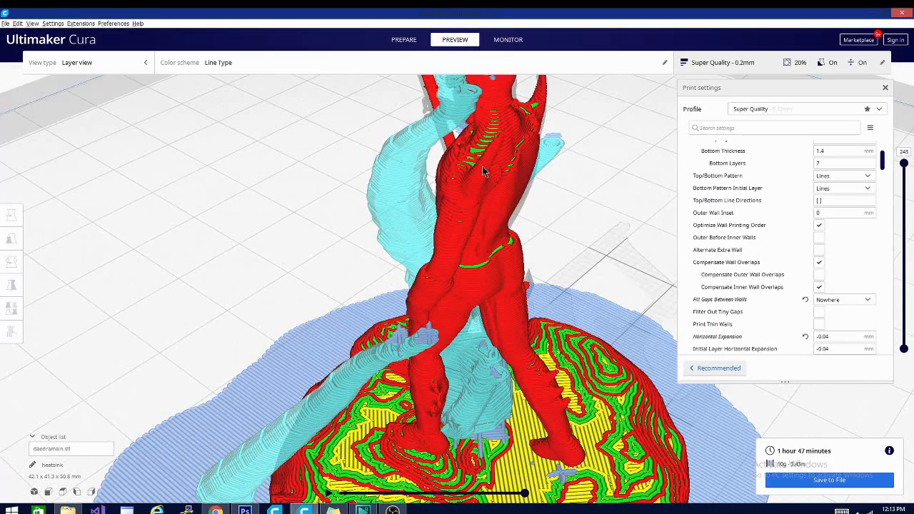
scroll(664, 250, "up", 5)
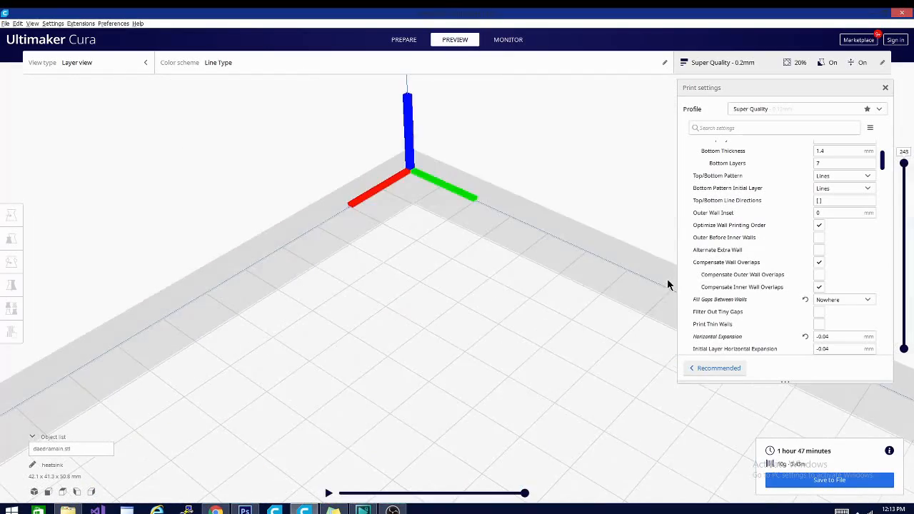
scroll(629, 232, "down", 2)
scroll(625, 216, "down", 3)
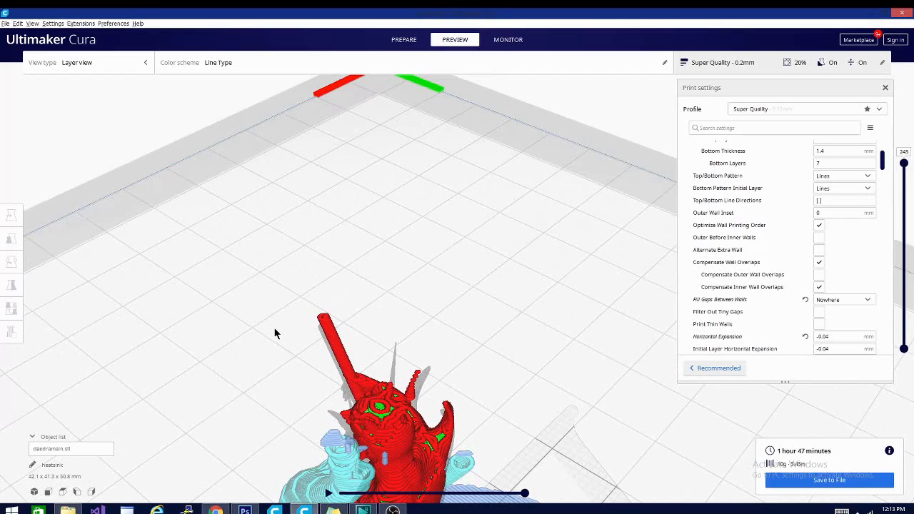
scroll(335, 340, "up", 1)
right_click_drag(346, 339, 350, 302)
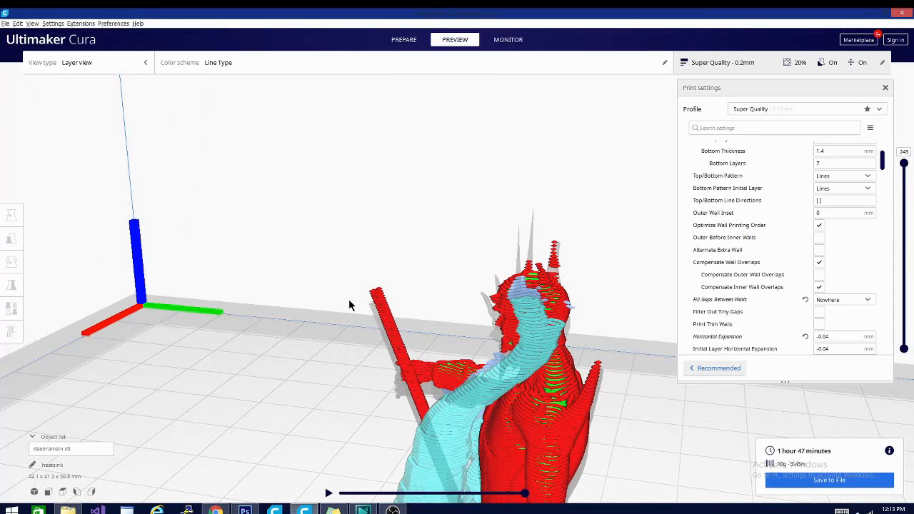
Set Fill Gaps Between Walls to Everywhere, enable Filter Out Tiny Gaps and Print Thin Walls, and slice again
left_click(875, 302)
left_click(846, 322)
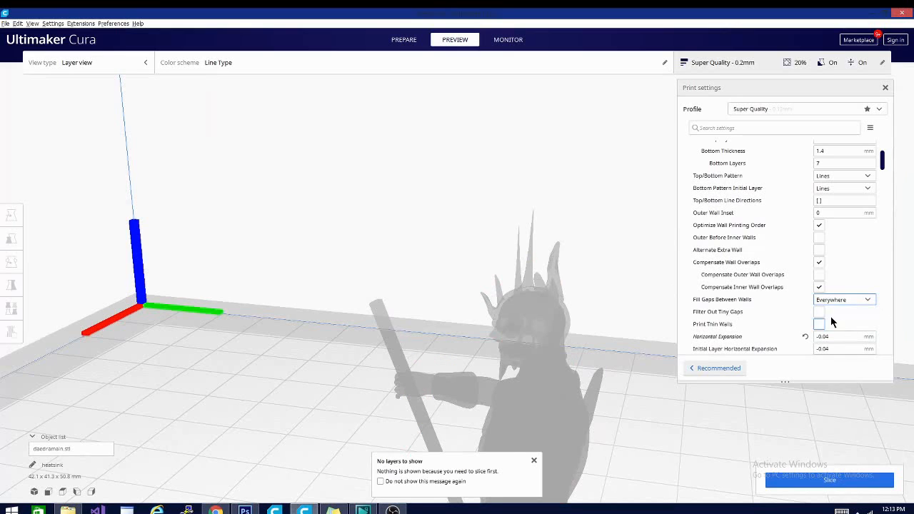
left_click(819, 312)
left_click(819, 325)
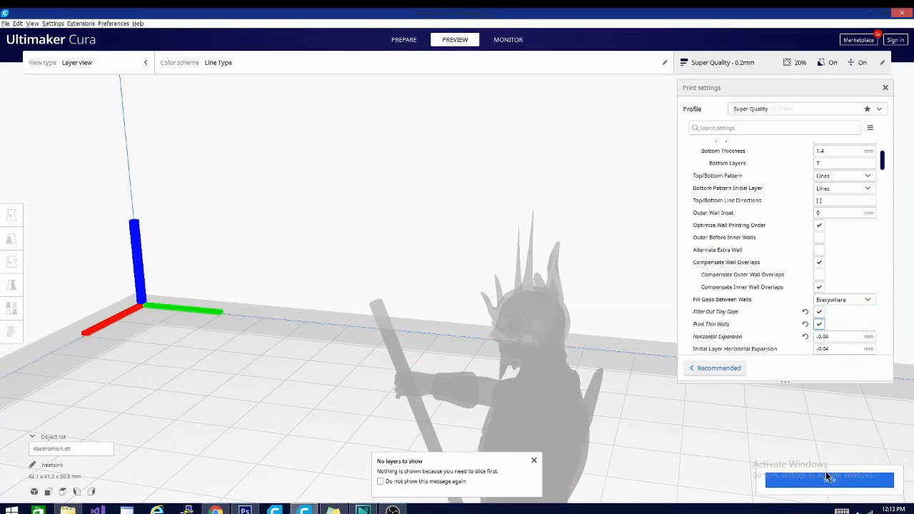
left_click(818, 483)
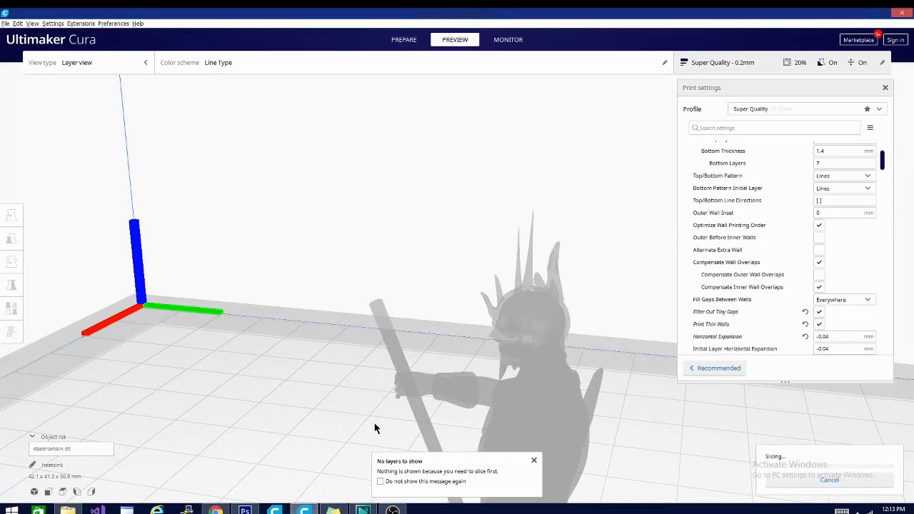
Read the description of the Initial Layer Horizontal Expansion setting
right_click_drag(323, 387, 303, 378)
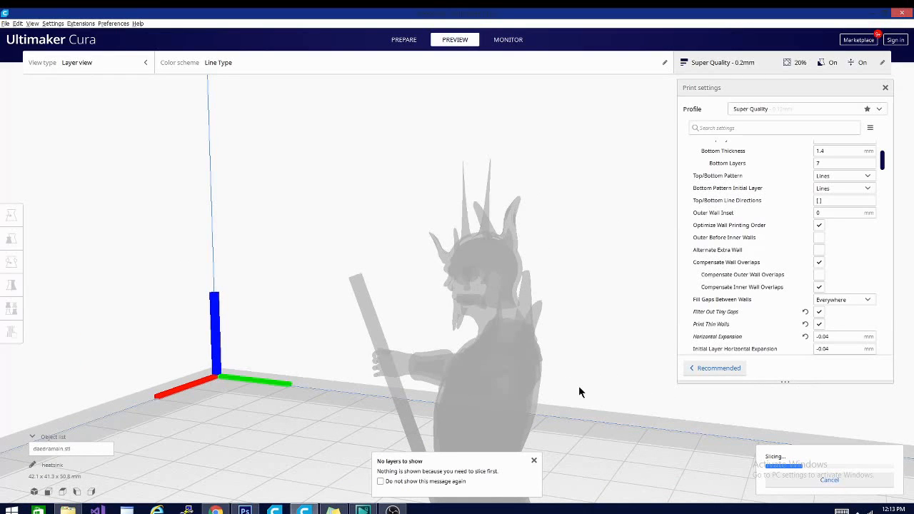
scroll(728, 286, "down", 2)
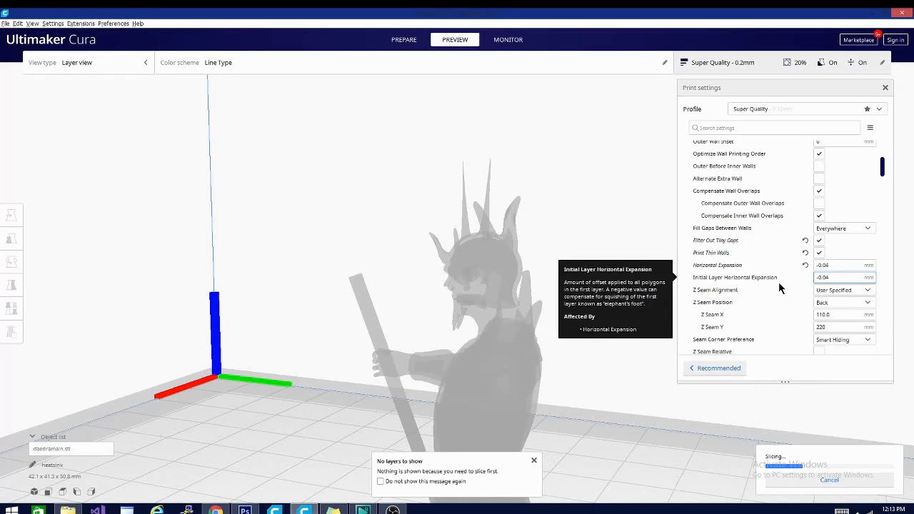
mouse_move(793, 292)
key("shift+Tab")
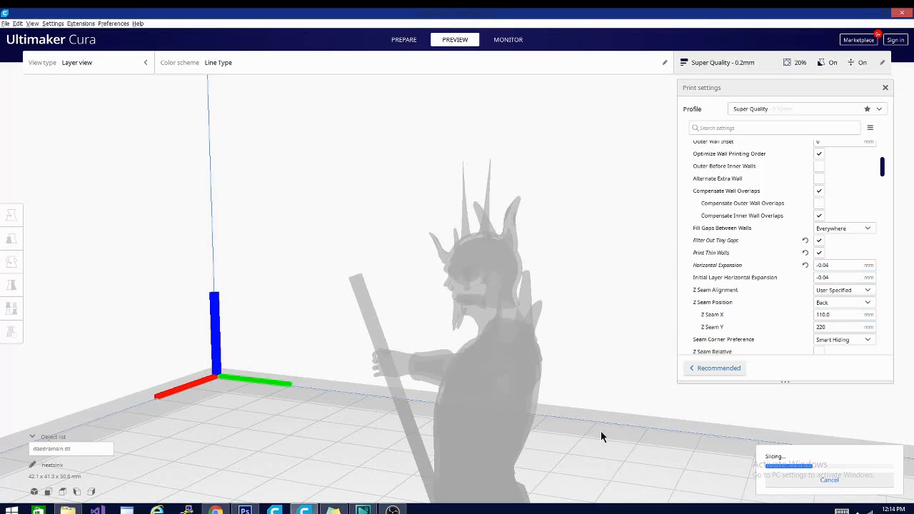
Switch to the Prepare view and inspect the solid figurine and its thin spikes from several sides
right_click_drag(229, 418, 303, 397)
scroll(232, 412, "down", 3)
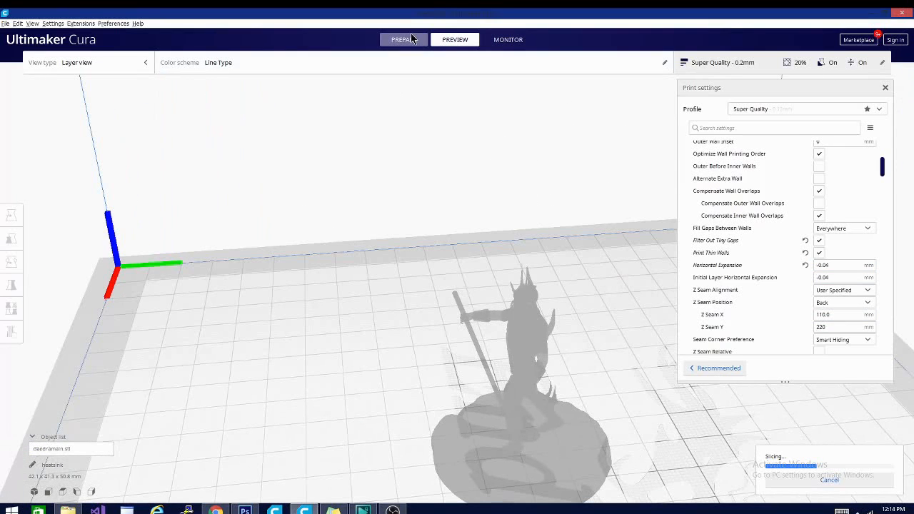
left_click(404, 39)
right_click_drag(358, 322, 371, 339)
left_click(305, 359)
scroll(304, 360, "down", 3)
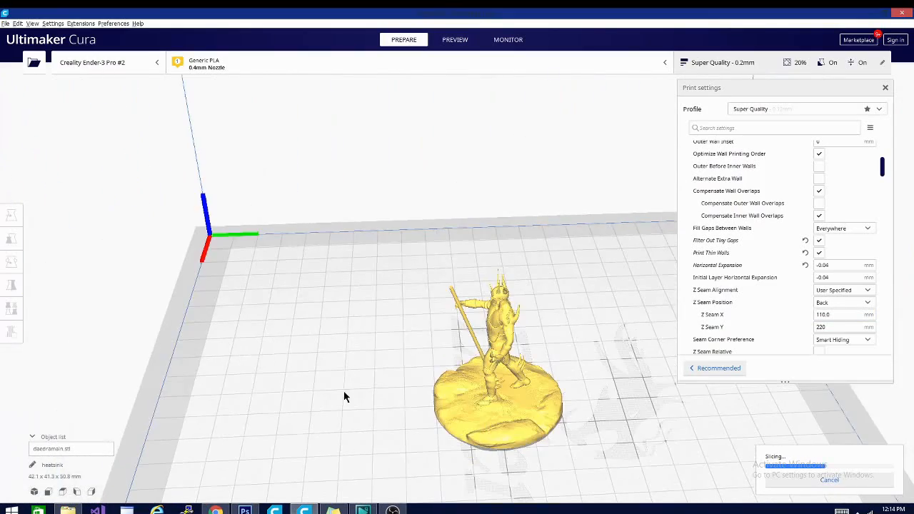
right_click_drag(344, 391, 376, 379)
right_click_drag(342, 321, 401, 179)
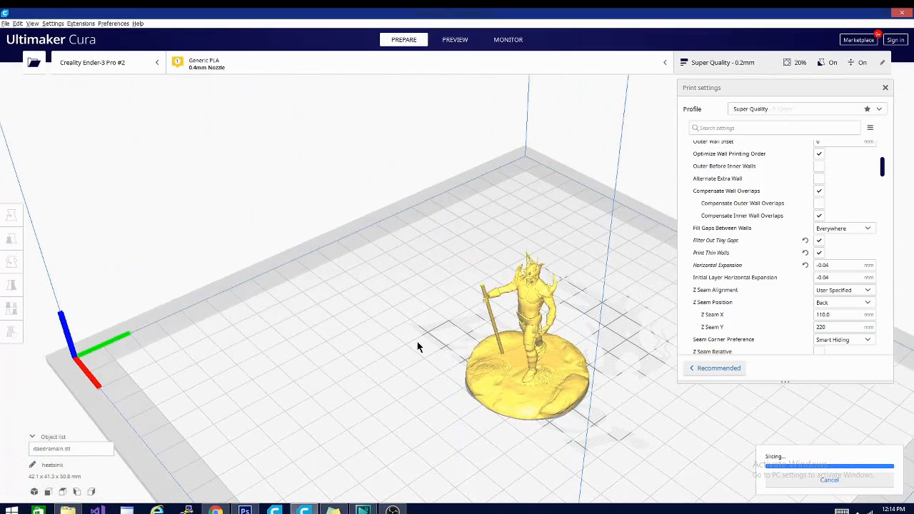
Return to the layer preview and examine the newly sliced figurine's crown spikes, head and staff from all sides
left_click(457, 41)
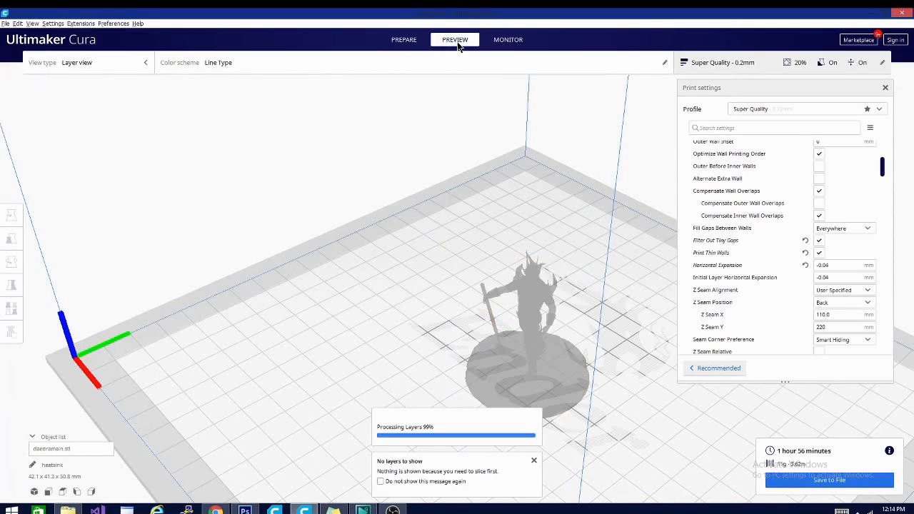
scroll(569, 277, "up", 10)
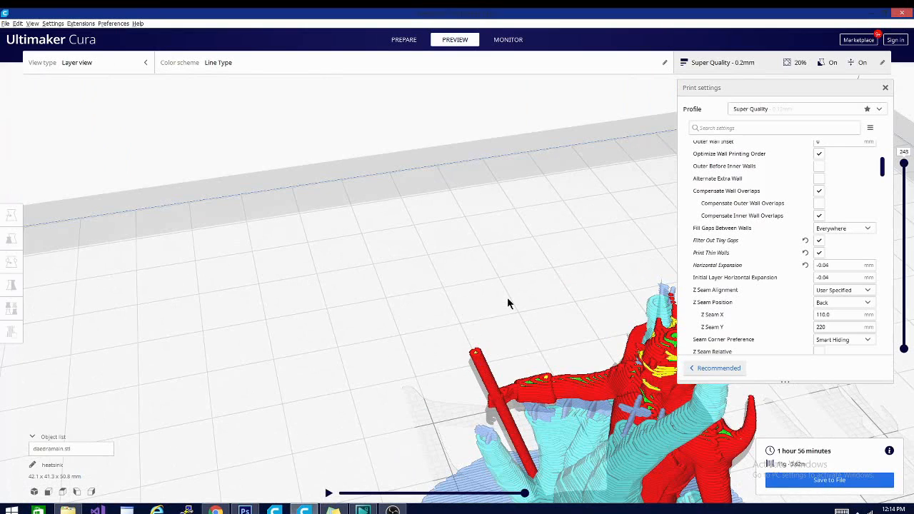
right_click_drag(507, 300, 491, 272)
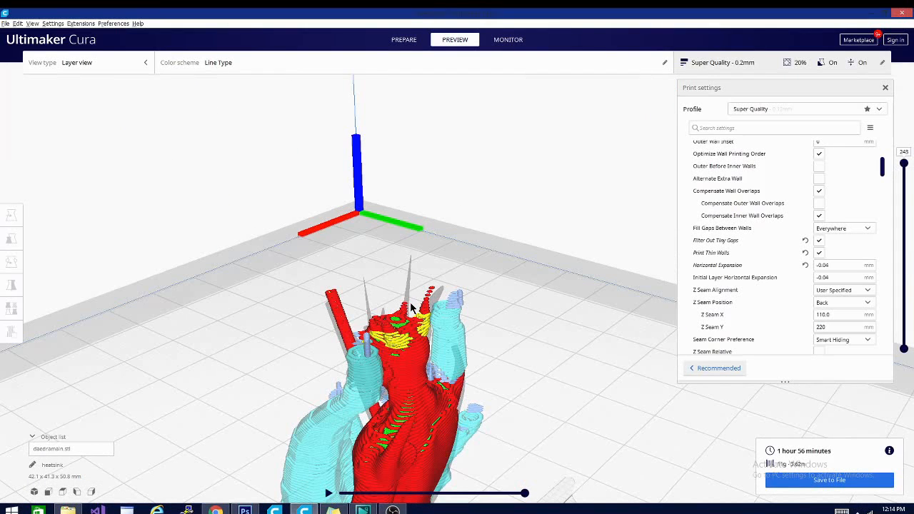
right_click(409, 260)
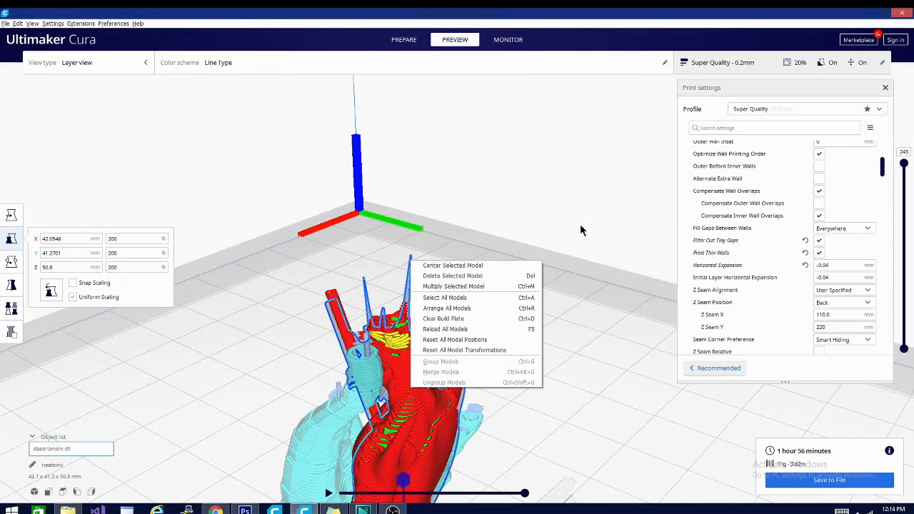
left_click(657, 255)
right_click_drag(623, 255, 182, 339)
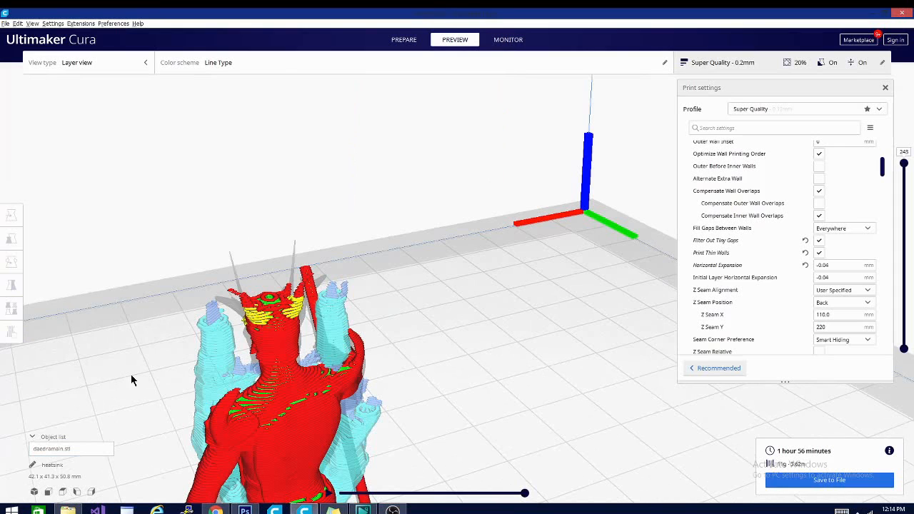
right_click_drag(153, 381, 234, 383)
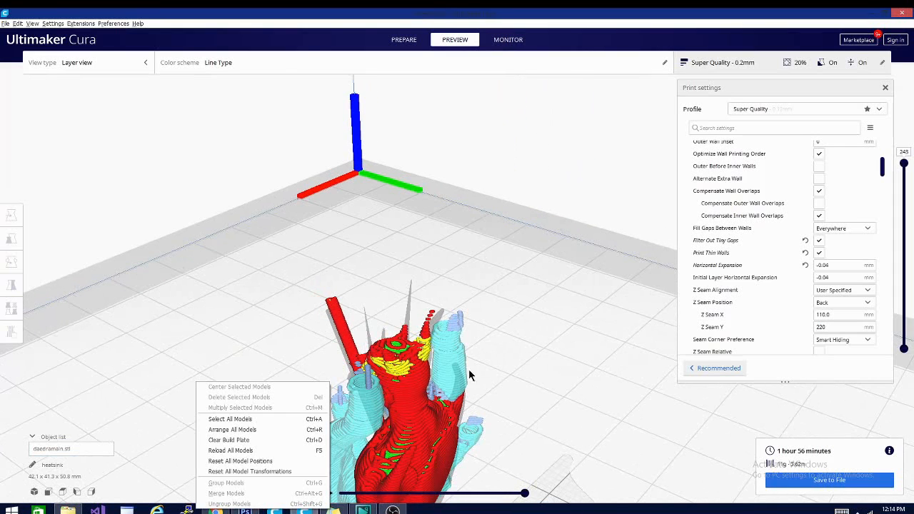
left_click(544, 323)
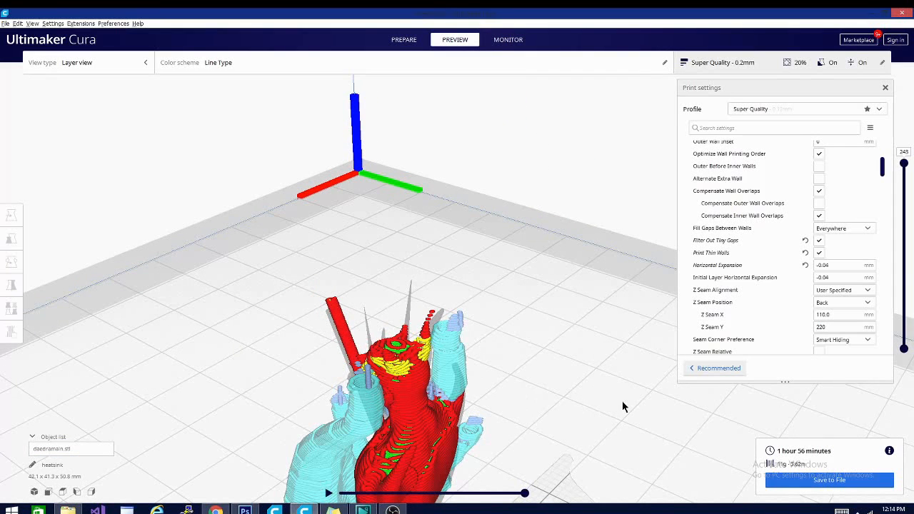
right_click_drag(623, 406, 333, 249)
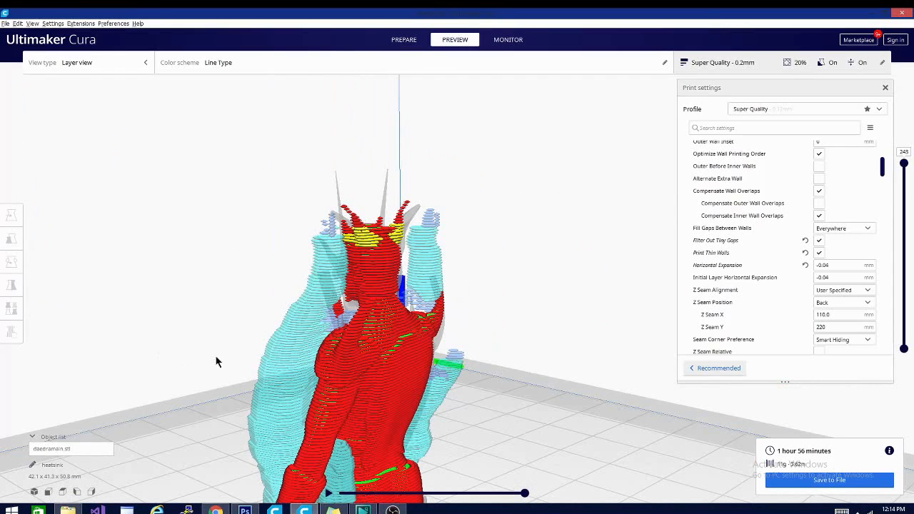
right_click_drag(296, 361, 386, 362)
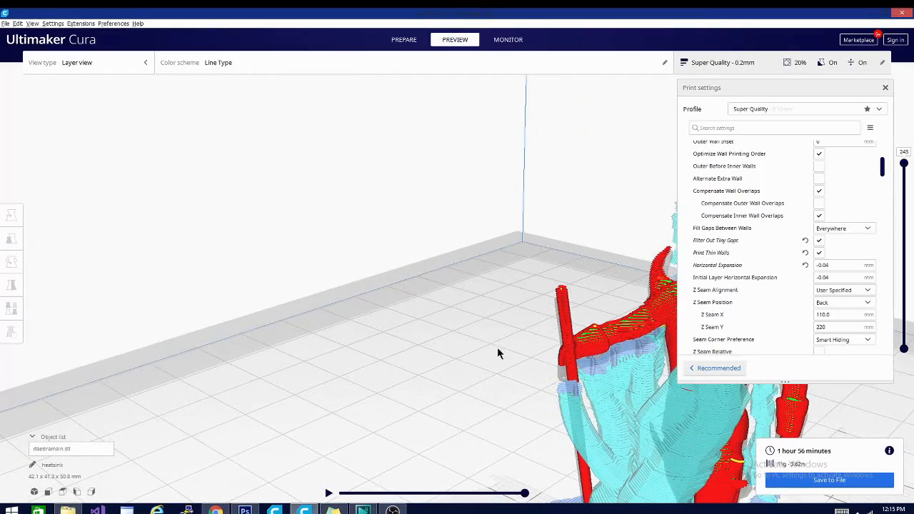
right_click_drag(382, 313, 331, 319)
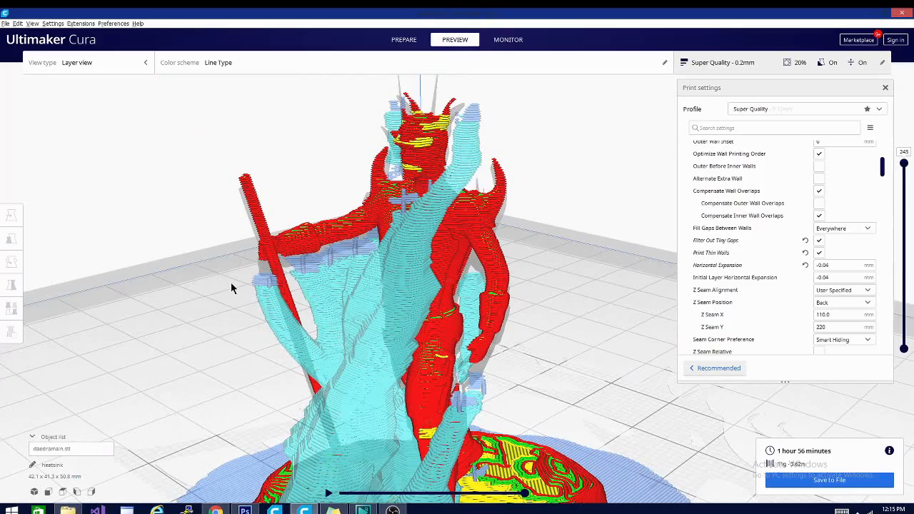
right_click_drag(230, 282, 362, 294)
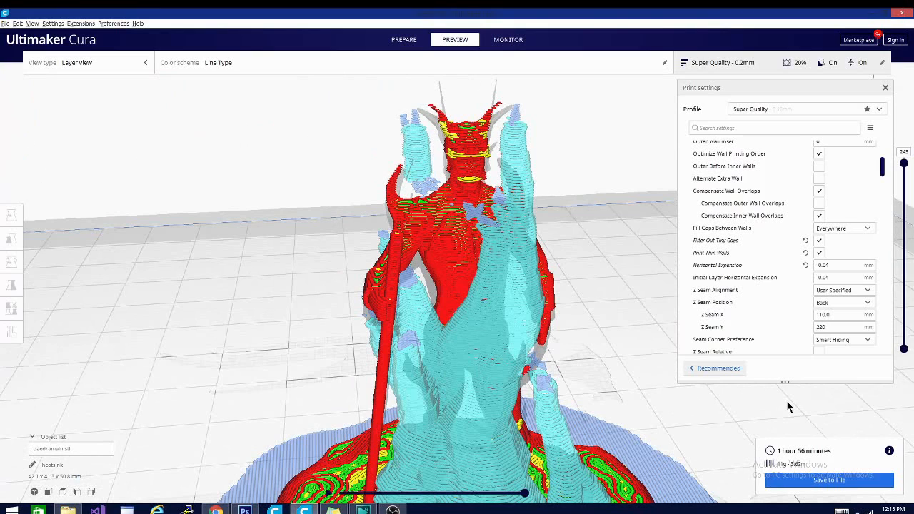